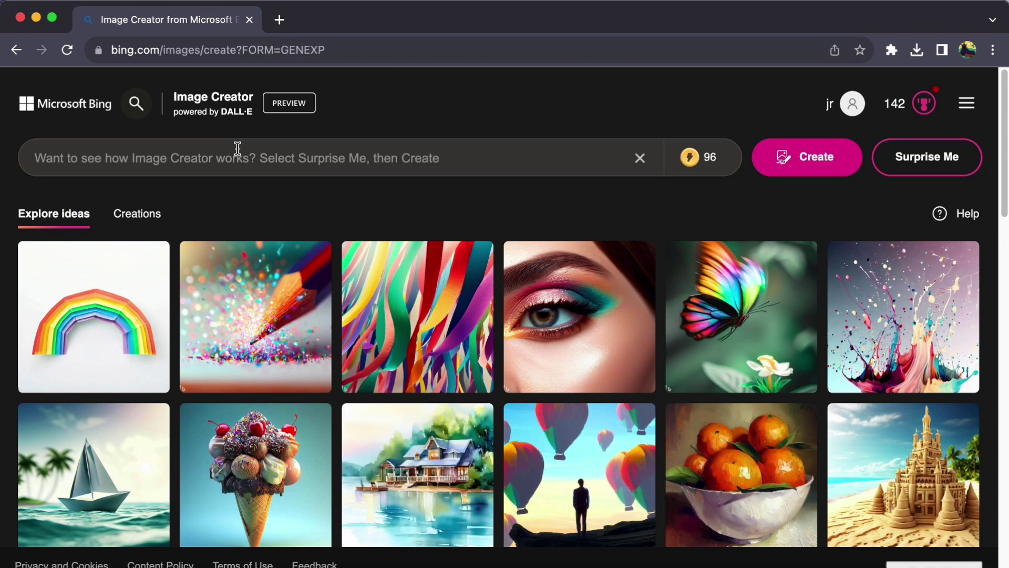
Enter a prompt describing a confident anime school athlete in a vibrant sports uniform.
click(237, 157)
text(Bring forth an anime character)
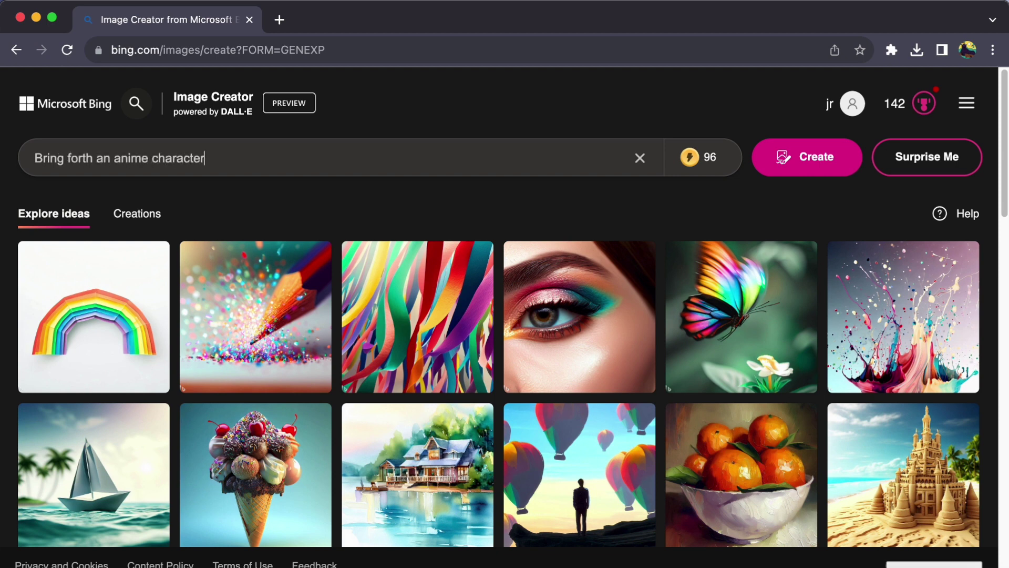
text(, a spirited school athlete)
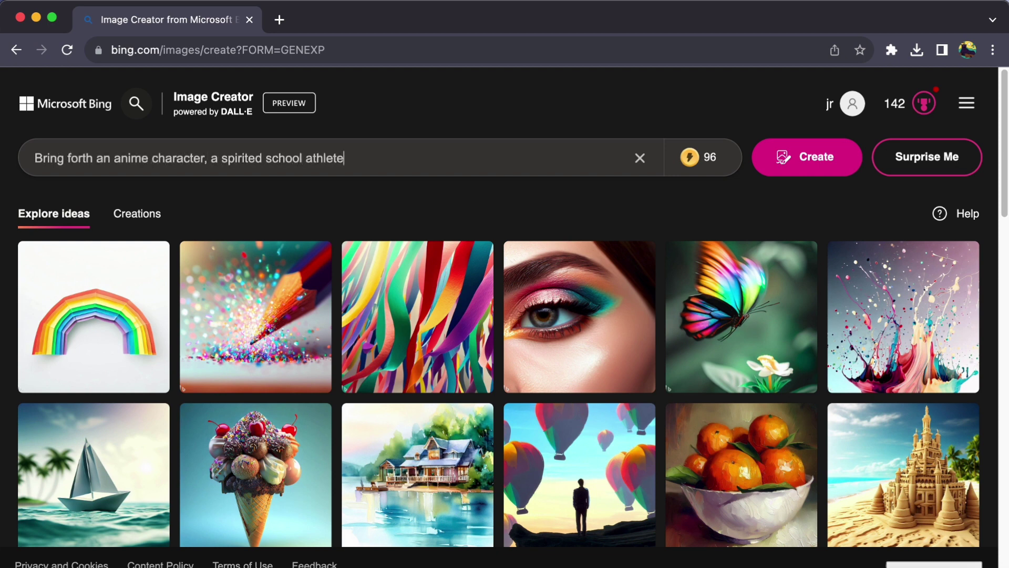
text( exuding confidence)
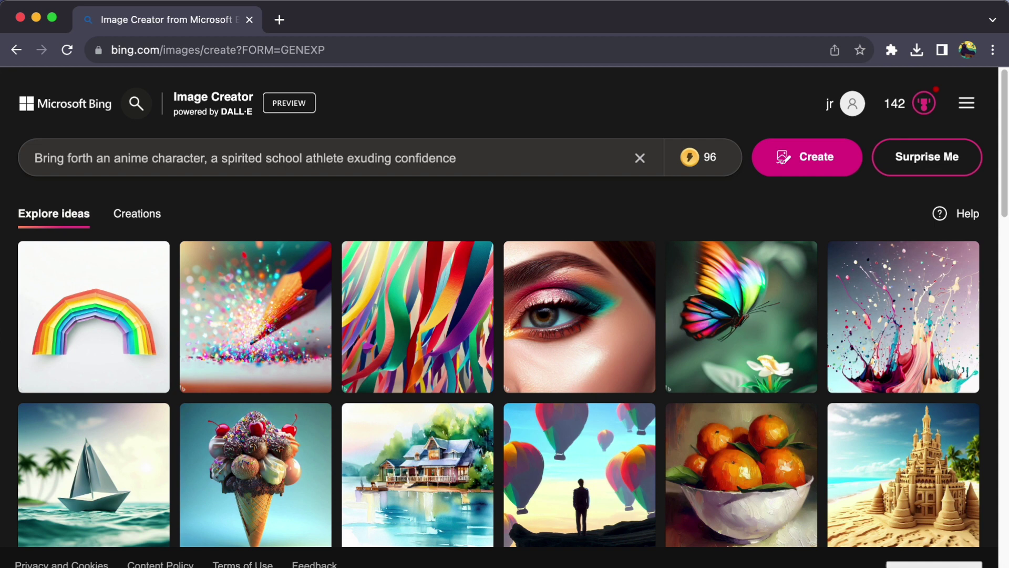
text(, donning a vibrant s)
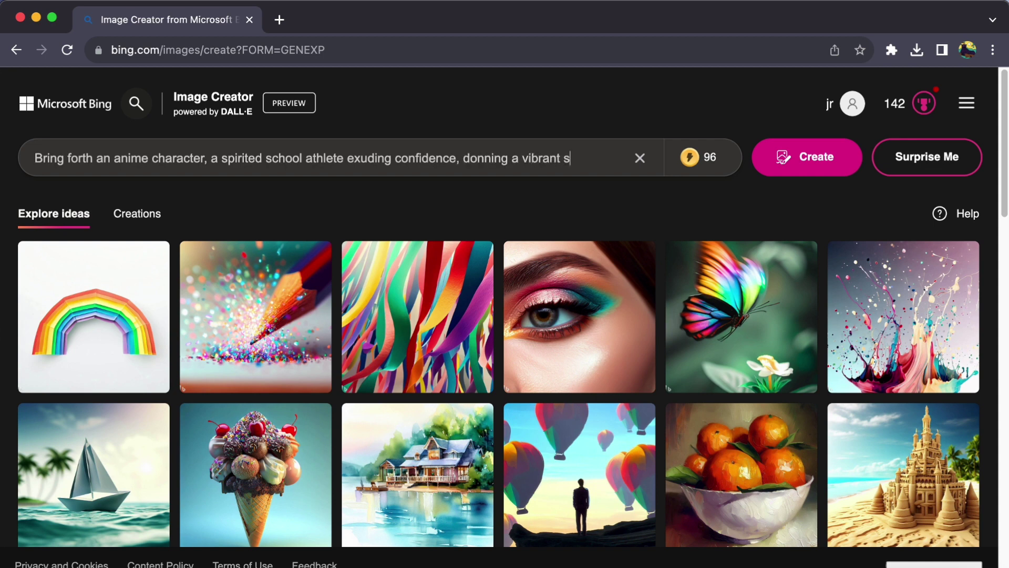
text(ports uniform, a)
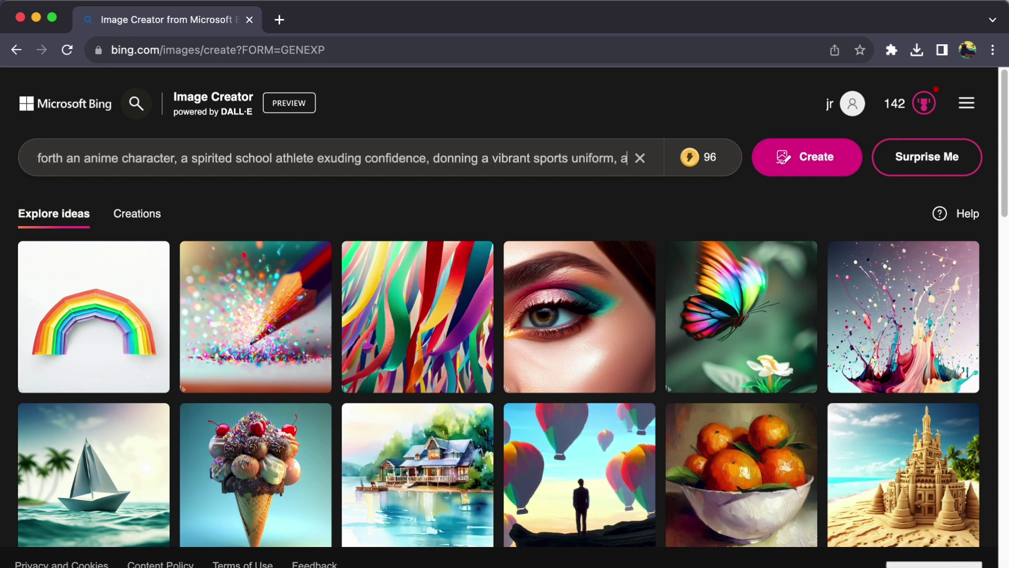
text(nd radiating an aura of c)
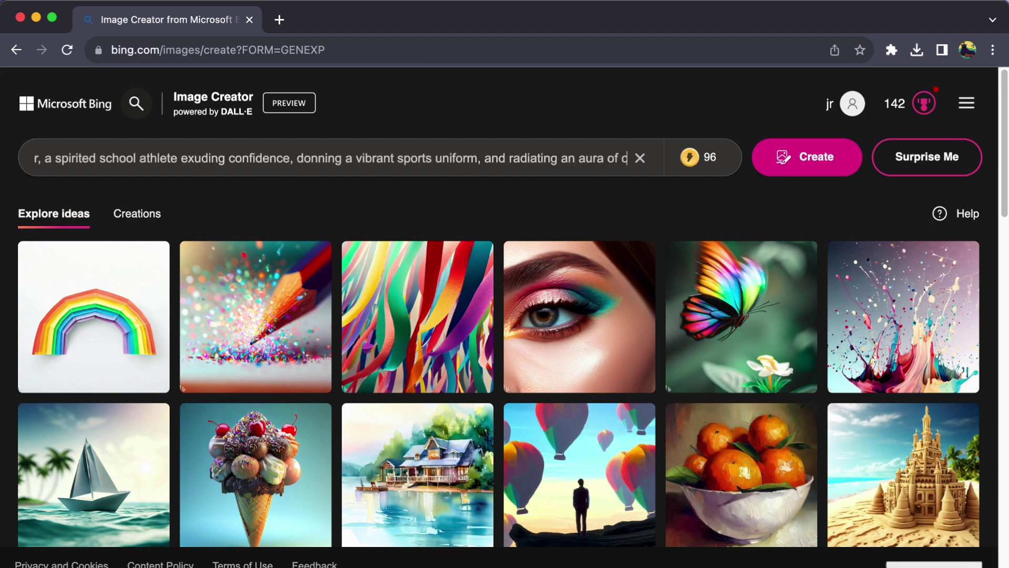
text(ompetitive spirit.)
click(474, 127)
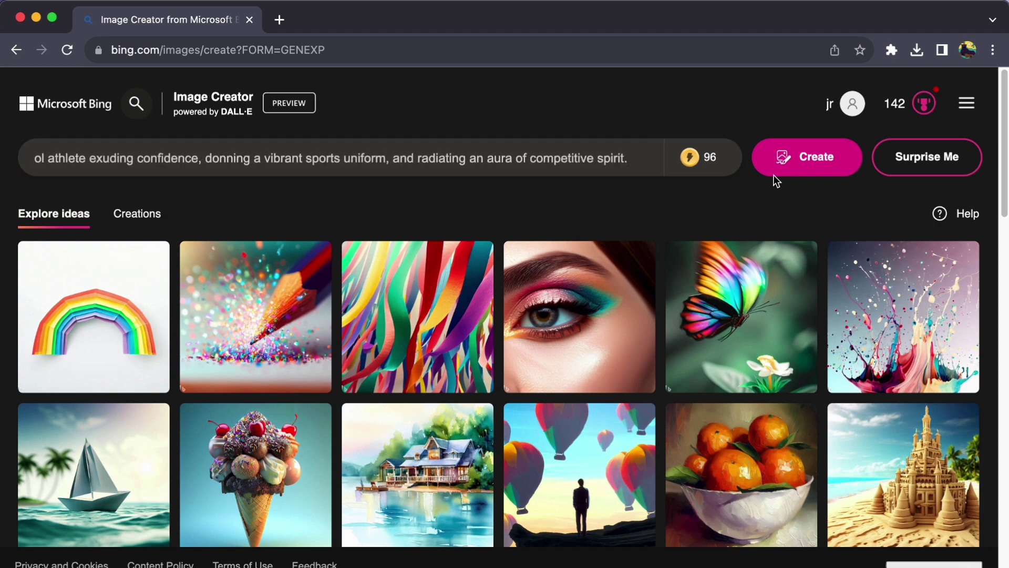
Create four anime athlete images from the prompt.
click(789, 162)
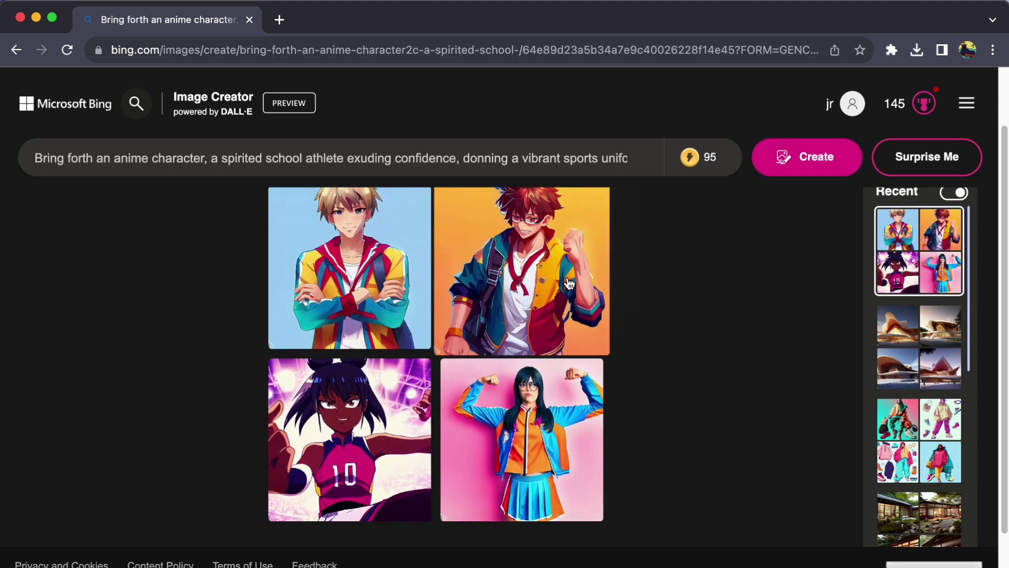
View the blond boy, red-haired boy, number 10 girl and tracksuit girl full-size, returning to the blond boy.
click(343, 281)
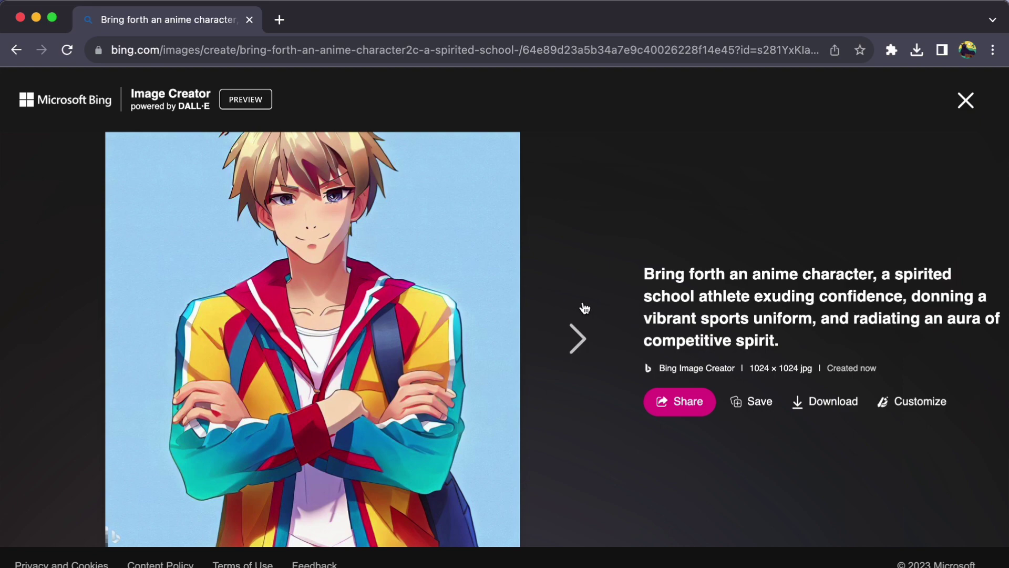
click(572, 339)
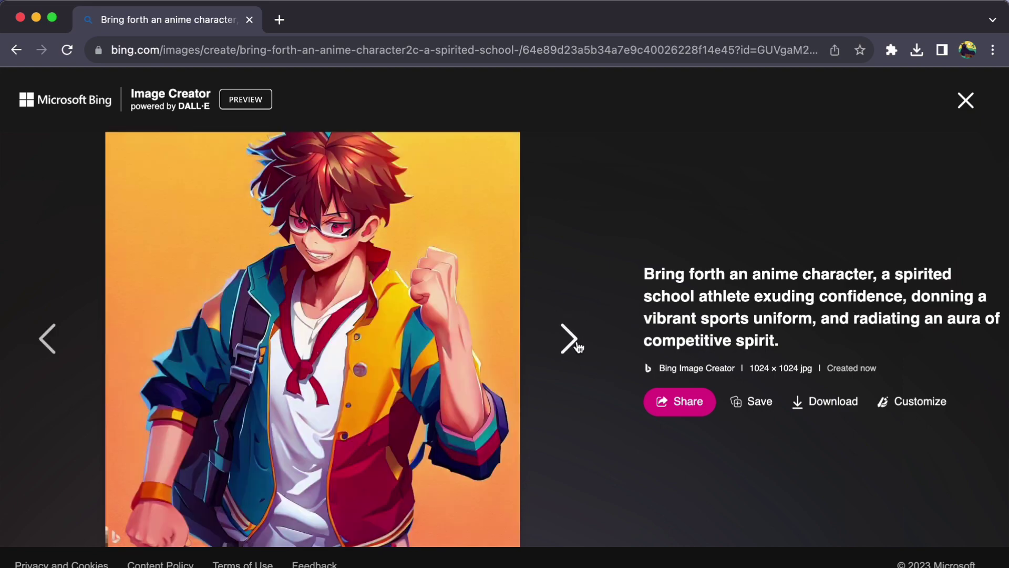
click(571, 339)
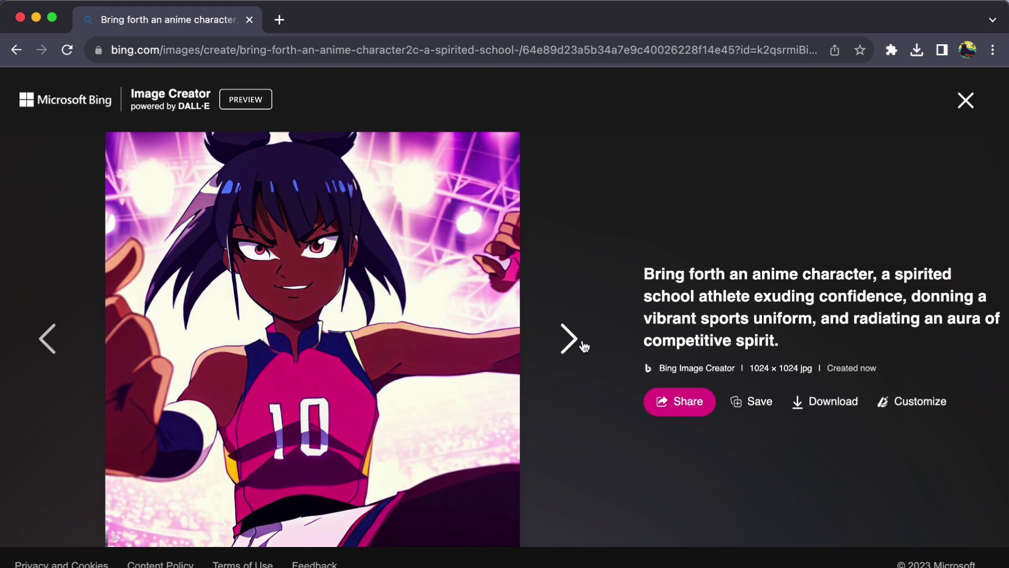
click(571, 339)
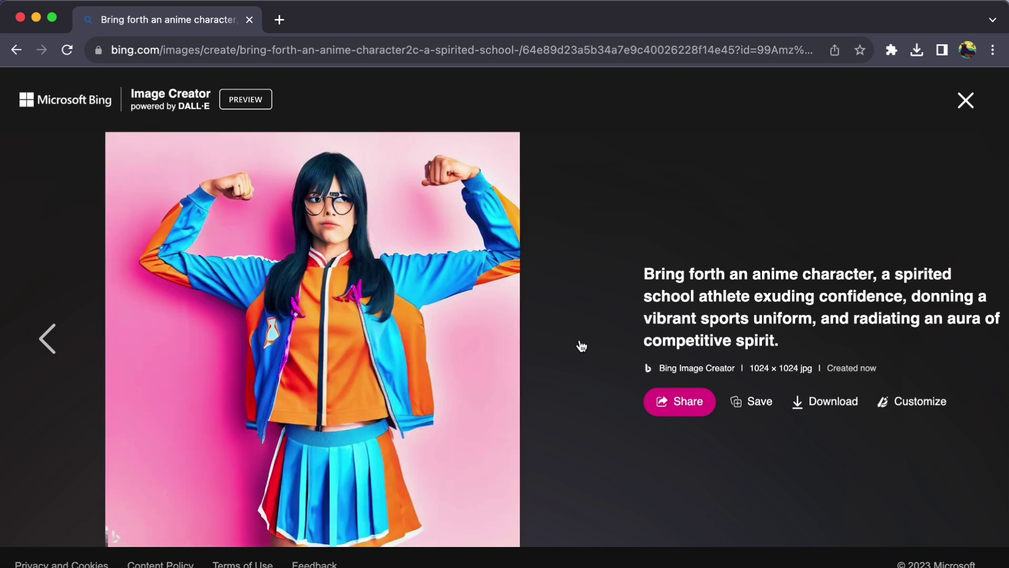
click(47, 339)
click(48, 339)
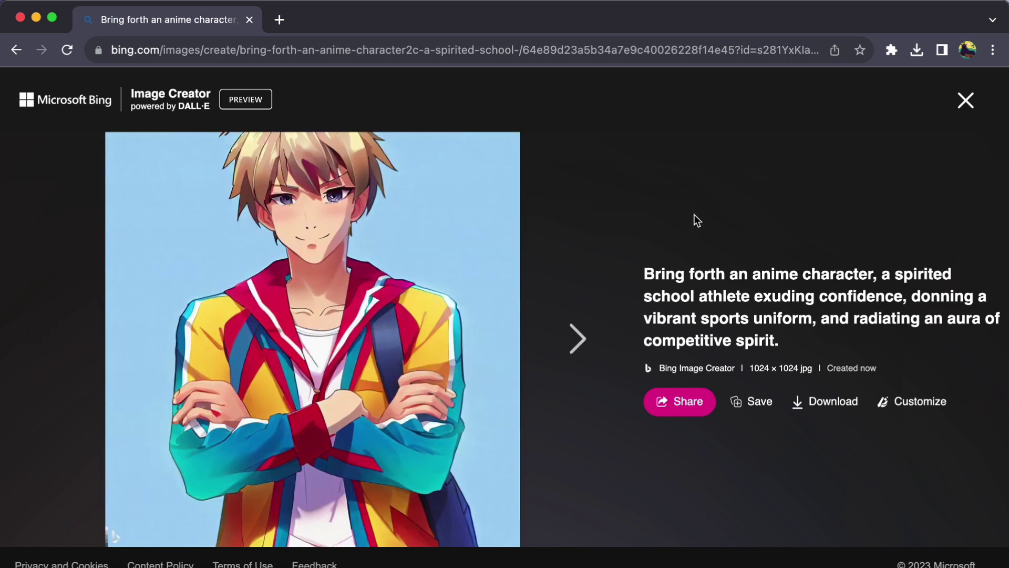